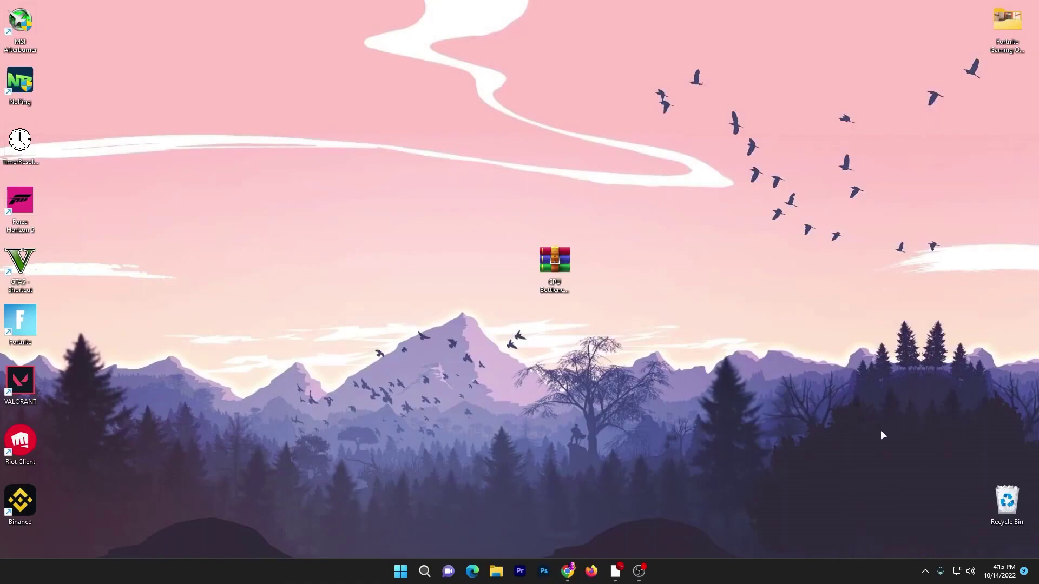
# Move the GPU Bottleneck Fix Pack 2022 RAR icon up and to the left on the desktop.
pyautogui.moveTo(501, 266); pyautogui.dragTo(468, 213)
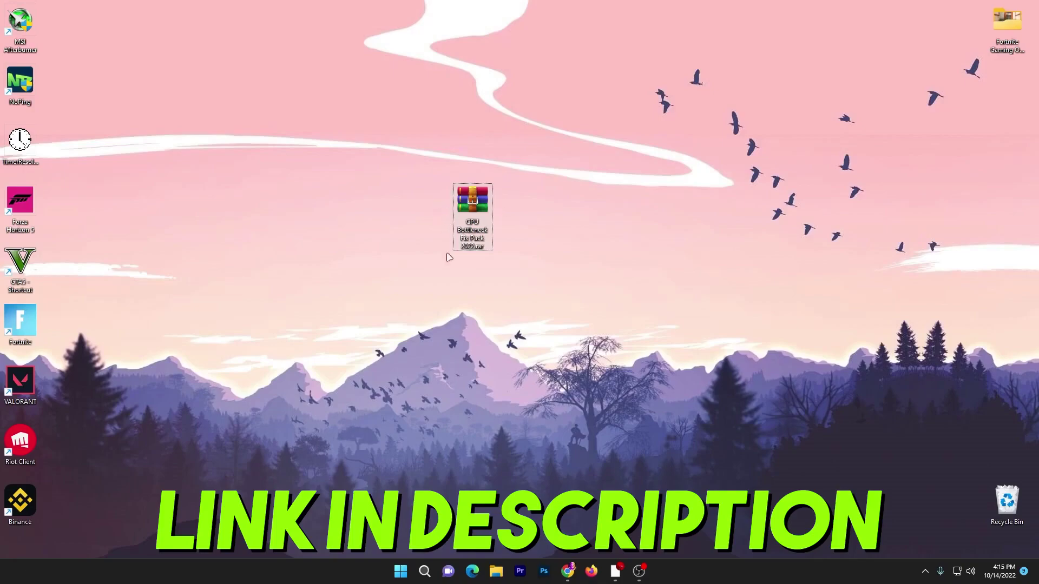
pyautogui.click(615, 571)
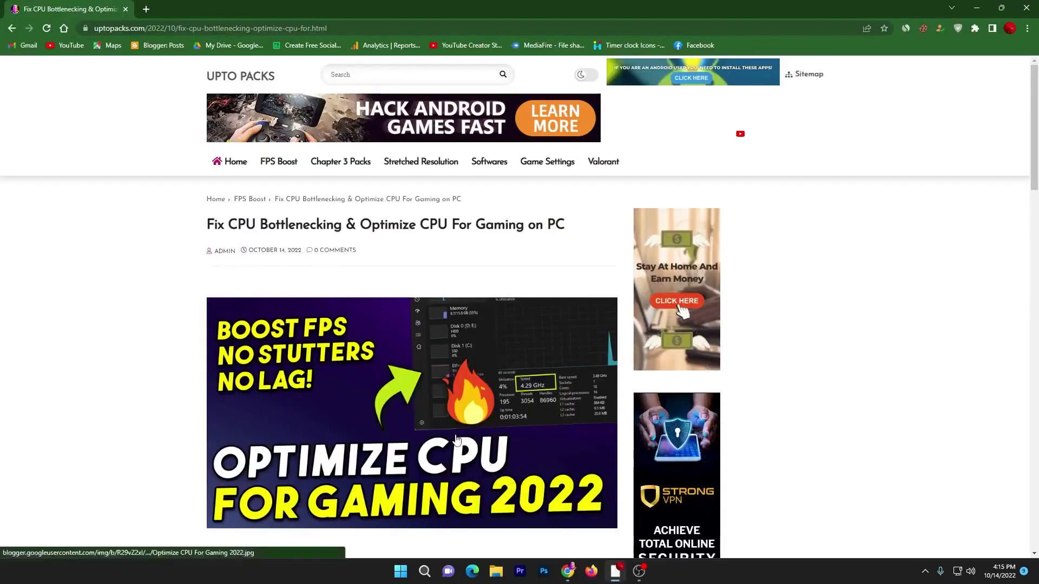
pyautogui.scroll(-5, 456, 431)
pyautogui.scroll(-6, 456, 431)
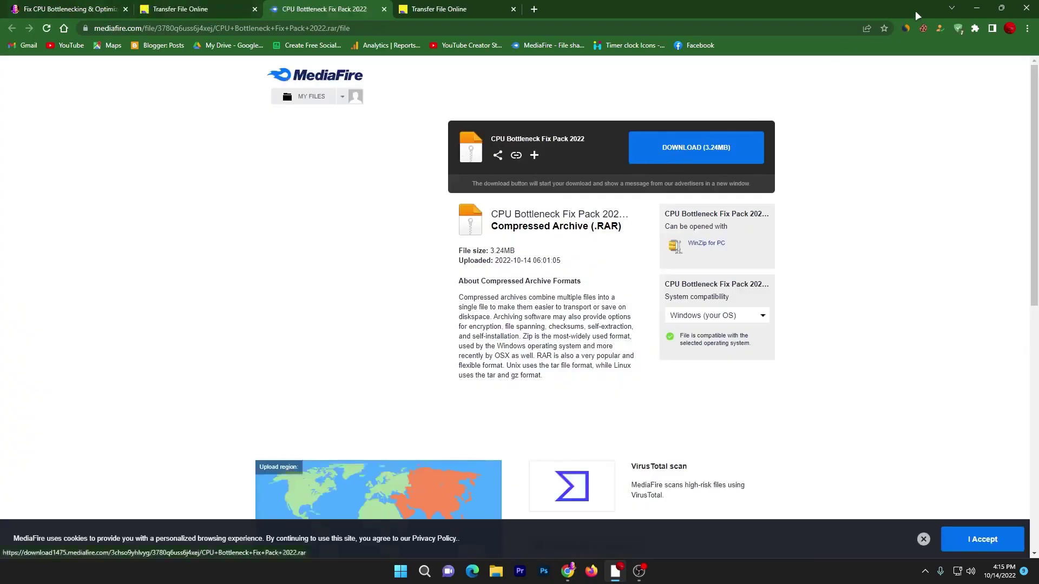
pyautogui.click(978, 8)
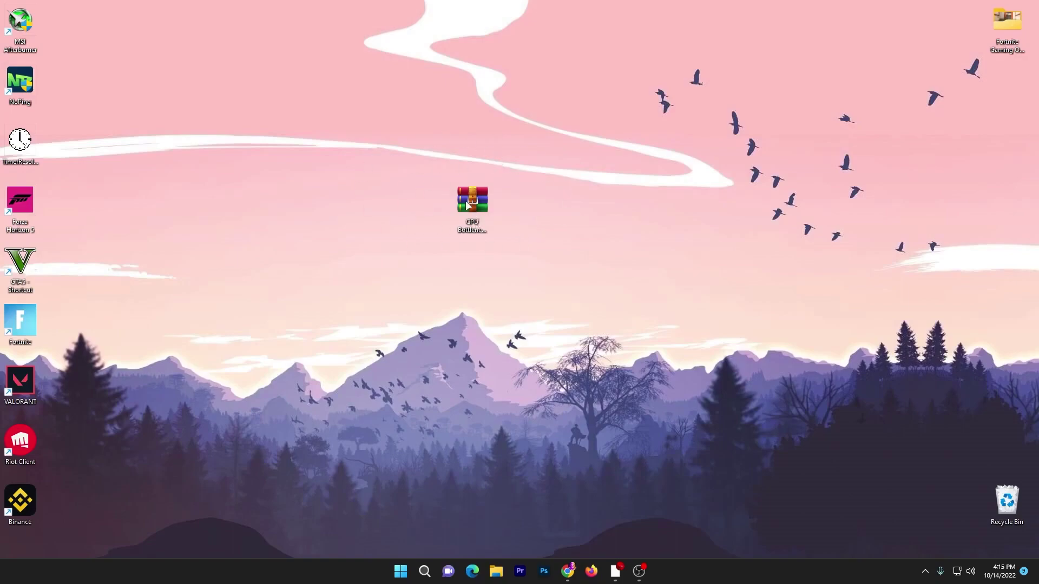
# Extract the CPU Bottleneck Fix Pack 2022 folder from the RAR onto the desktop and open it.
pyautogui.doubleClick(483, 207)
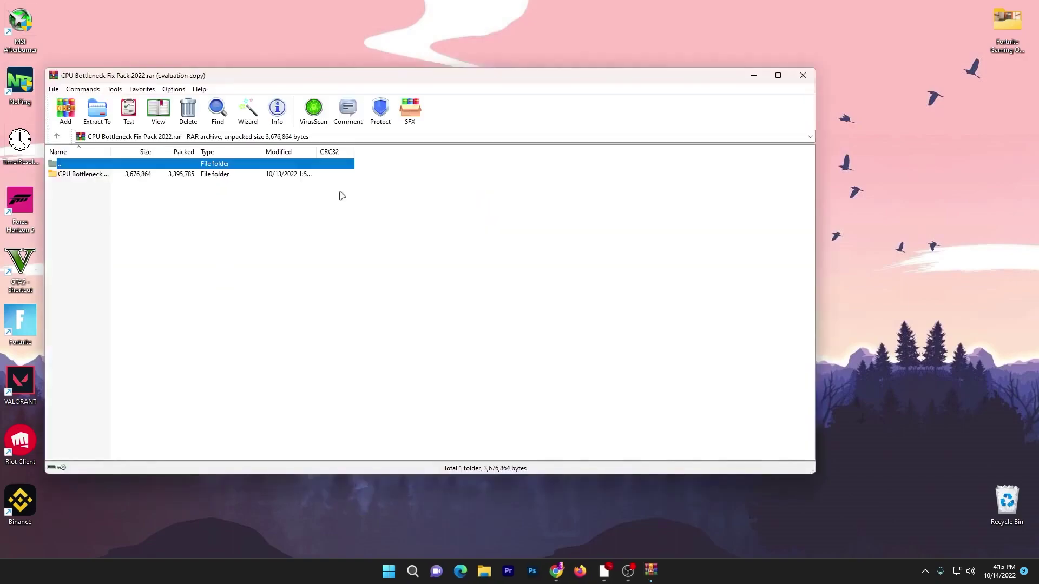
pyautogui.click(176, 174)
pyautogui.moveTo(469, 58); pyautogui.dragTo(470, 32)
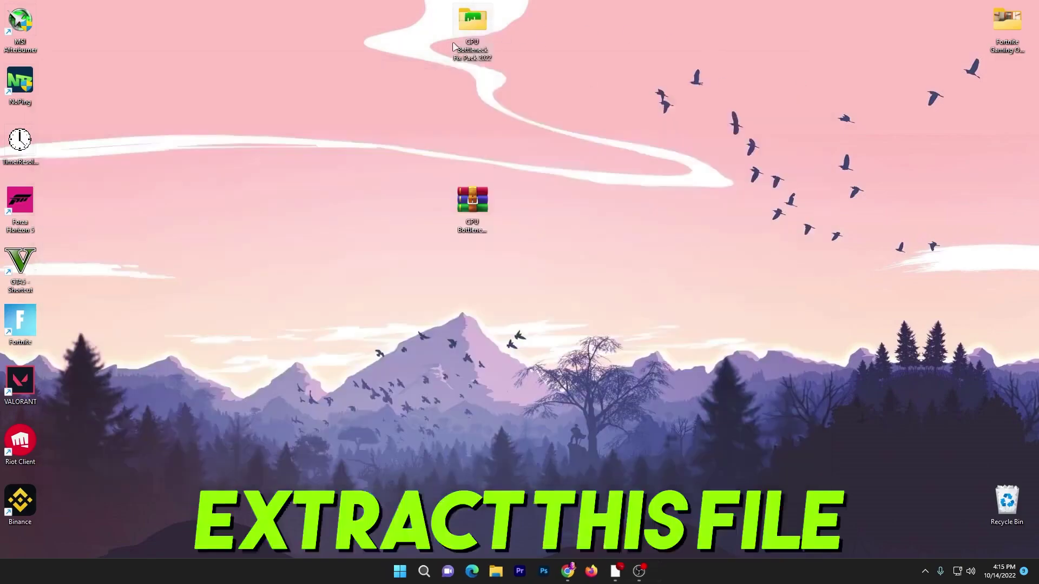
pyautogui.moveTo(472, 25); pyautogui.dragTo(557, 206)
pyautogui.doubleClick(557, 204)
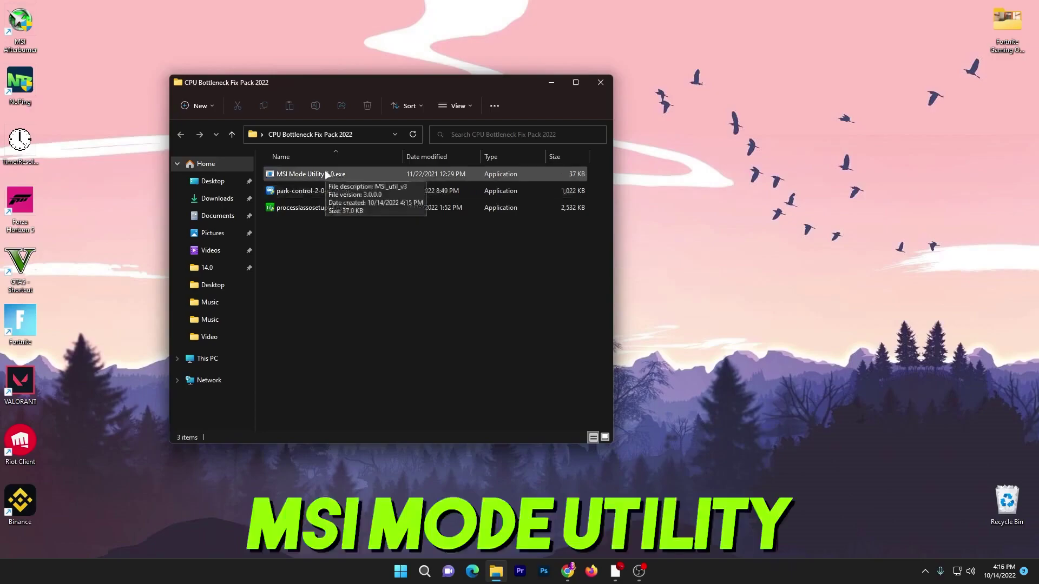
pyautogui.rightClick(305, 171)
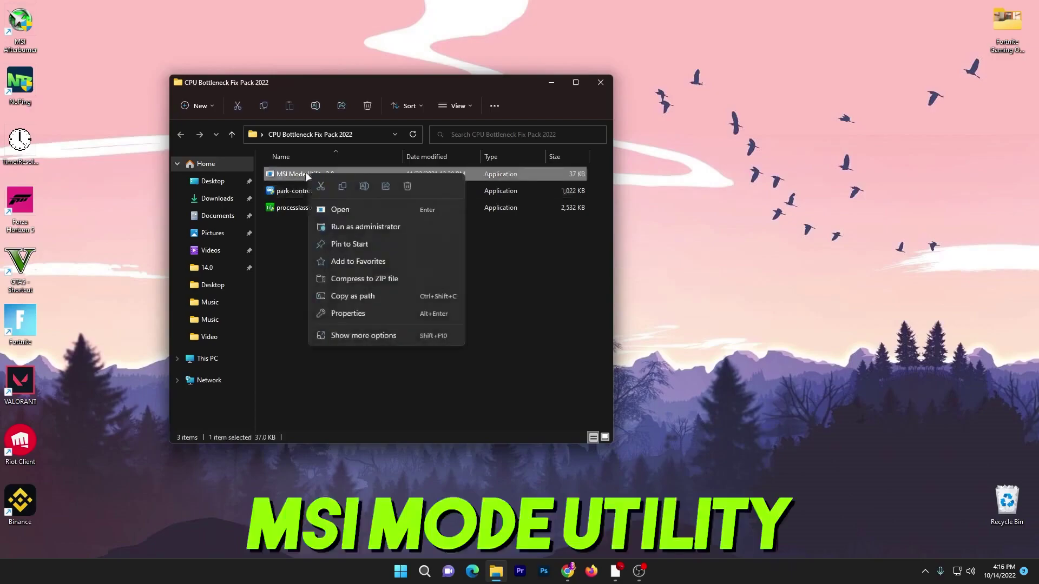
pyautogui.click(364, 226)
pyautogui.click(320, 388)
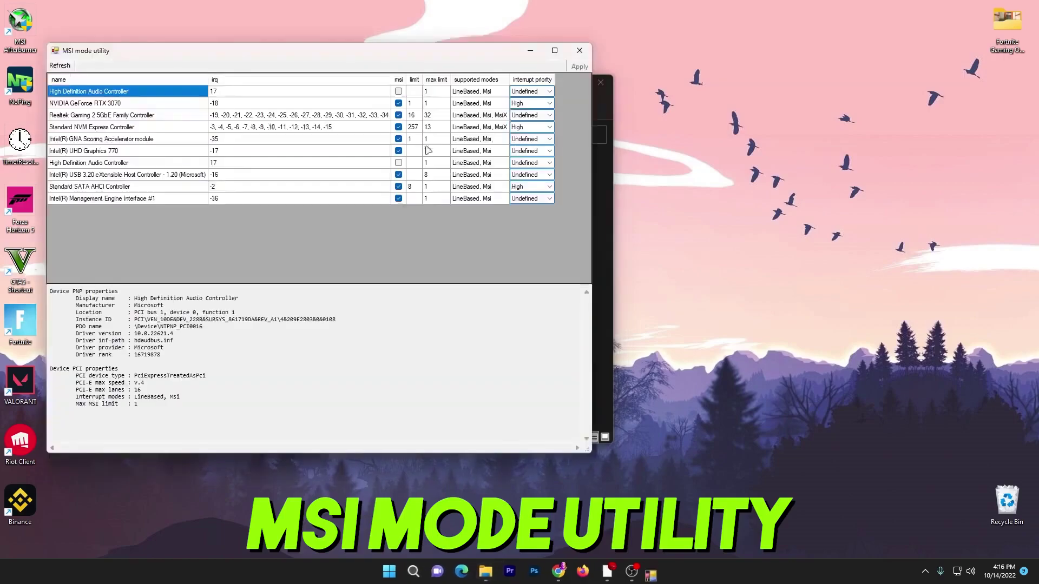
pyautogui.moveTo(475, 48); pyautogui.dragTo(556, 87)
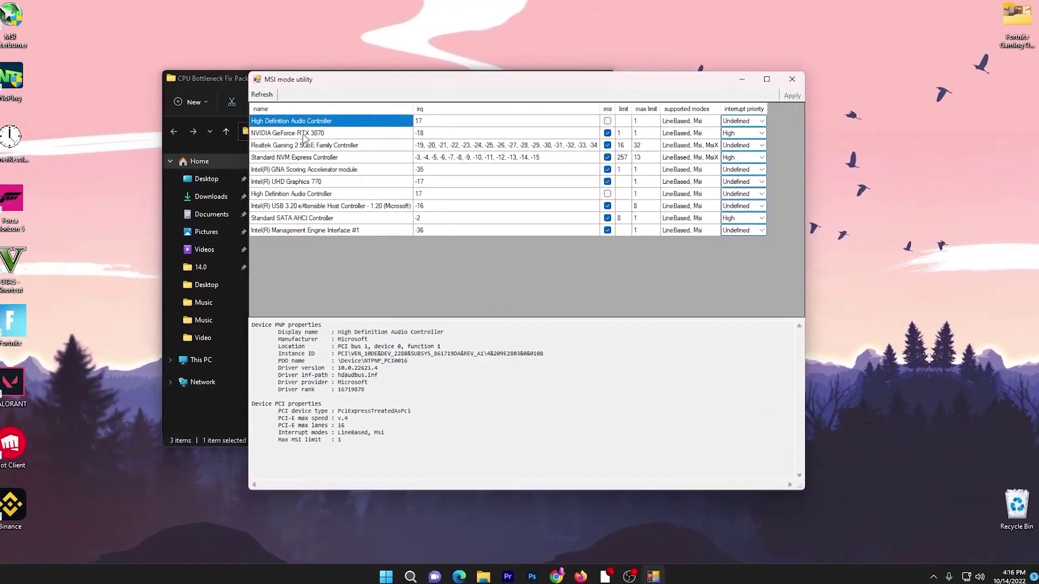
pyautogui.click(304, 134)
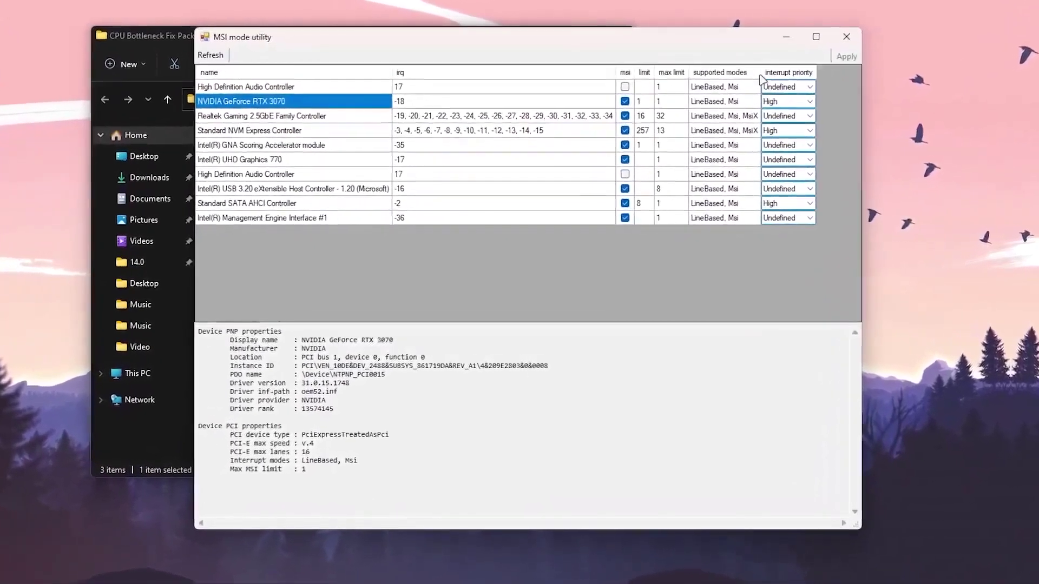
pyautogui.moveTo(807, 88)
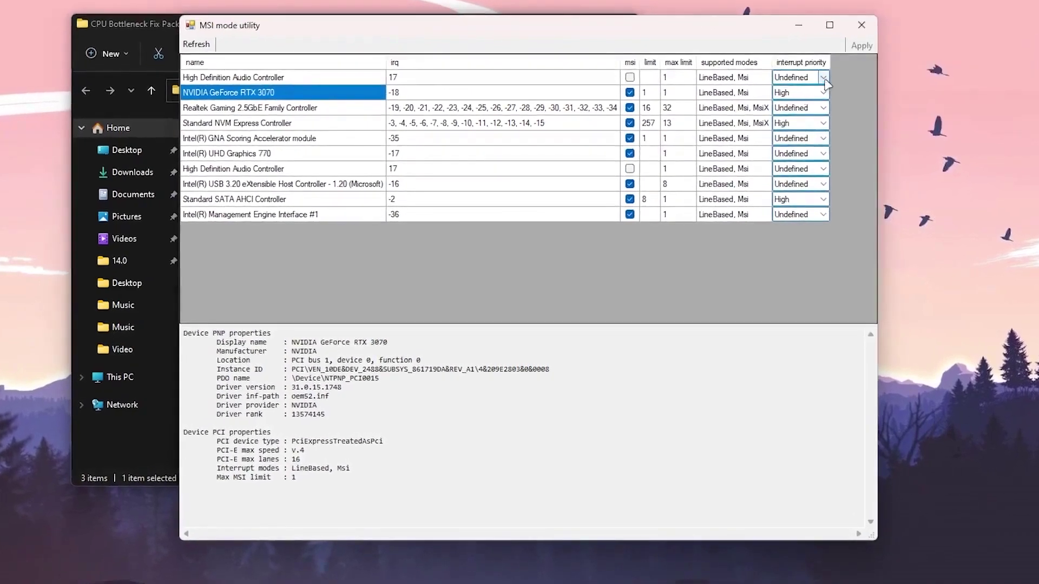
pyautogui.click(862, 26)
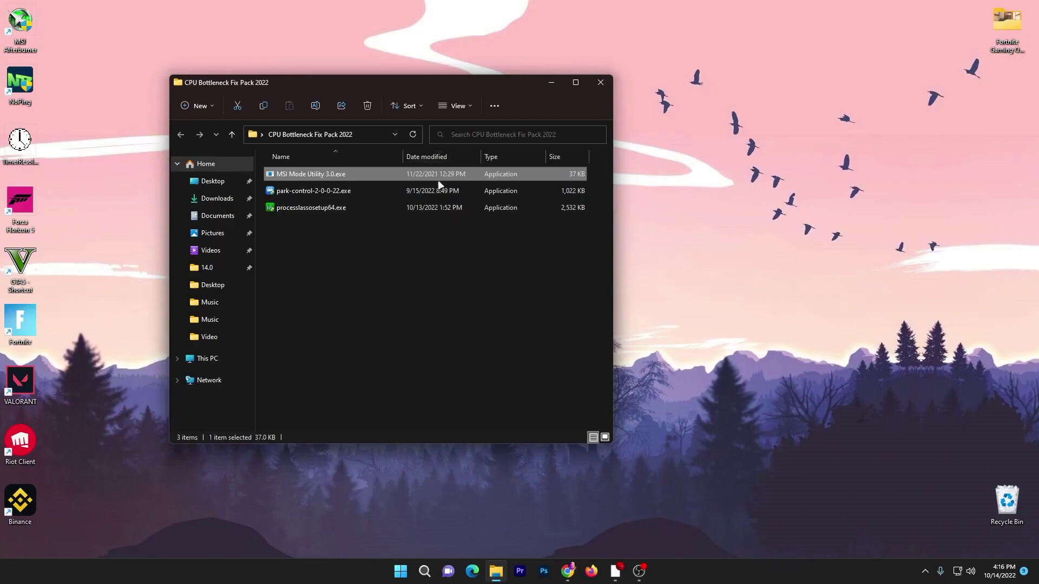
# Start the ParkControl installer, approving admin rights, the language and the licence agreement.
pyautogui.doubleClick(330, 192)
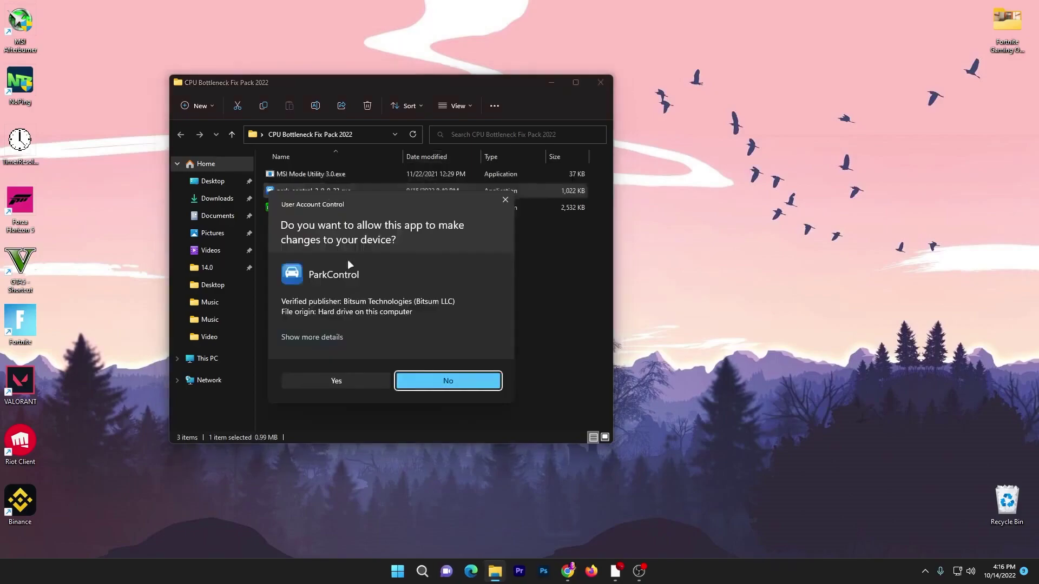
pyautogui.click(470, 317)
pyautogui.click(522, 308)
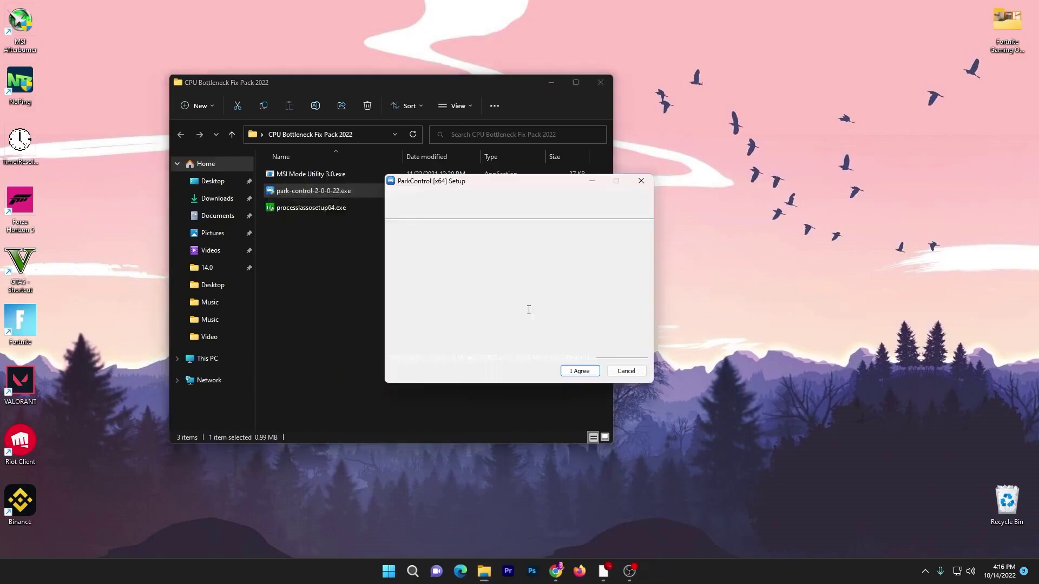
pyautogui.click(580, 371)
pyautogui.click(579, 371)
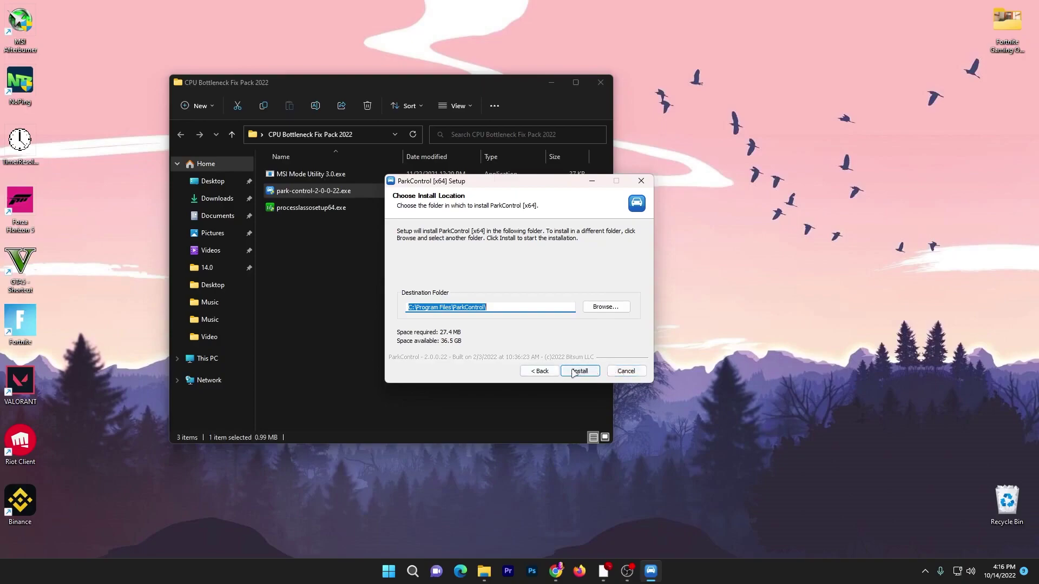
# Cancel the ParkControl setup and reveal ParkControl among the hidden tray apps.
pyautogui.click(622, 373)
pyautogui.click(549, 320)
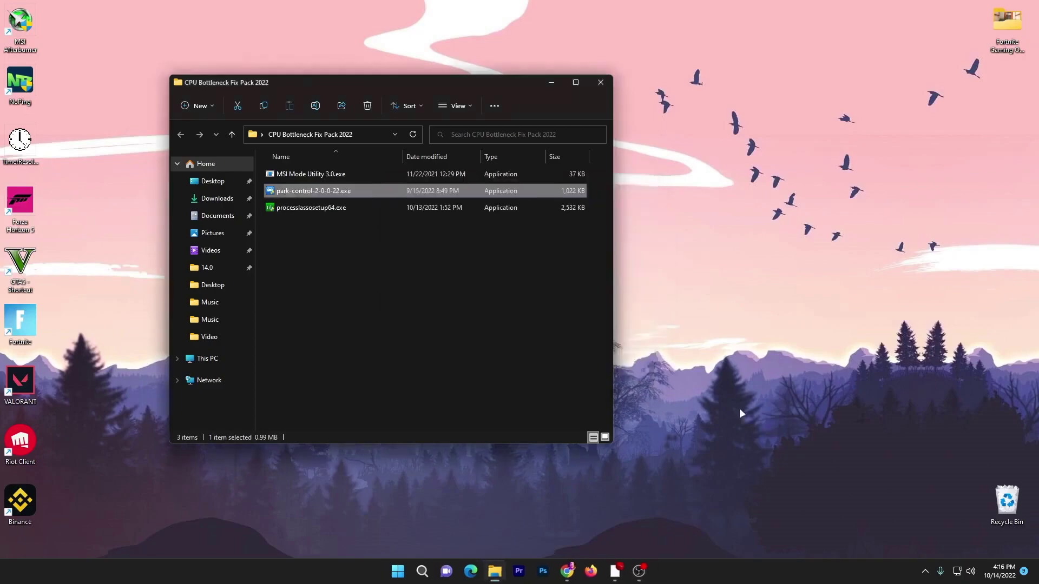
pyautogui.click(924, 571)
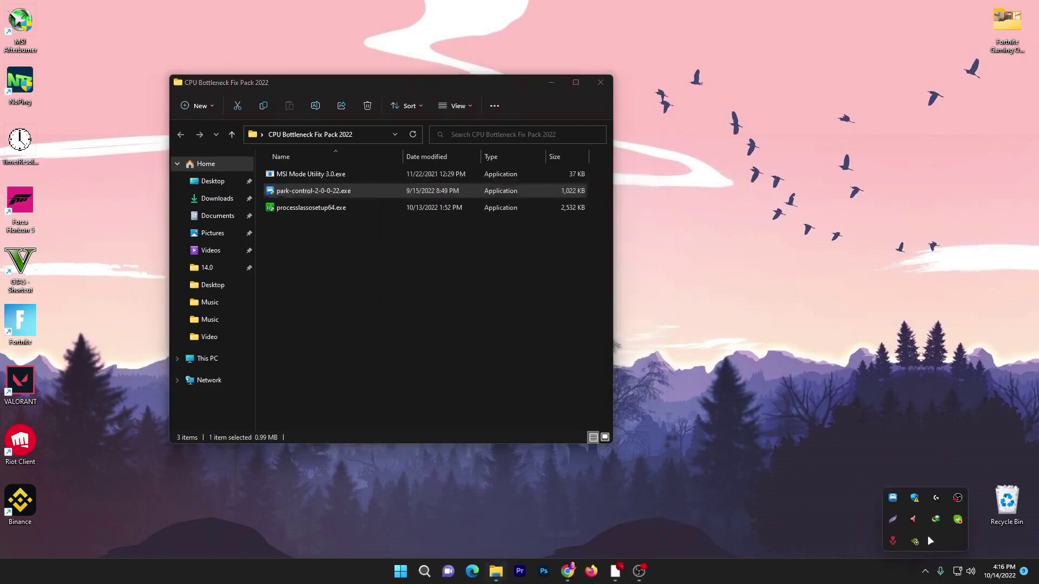
# Apply the Bitsum Highest Performance power profile in ParkControl and acknowledge the confirmation.
pyautogui.click(894, 499)
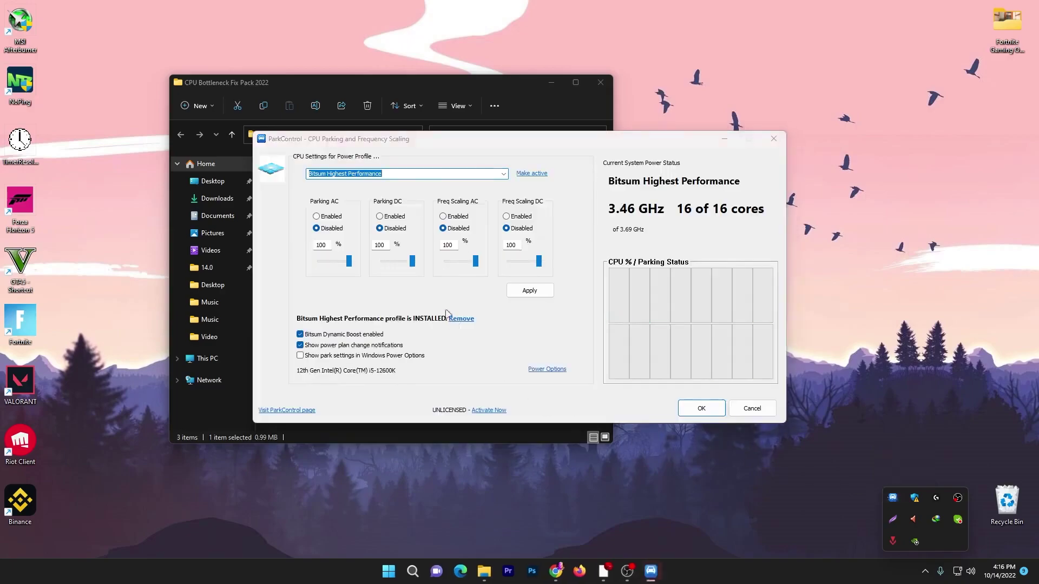
pyautogui.click(503, 173)
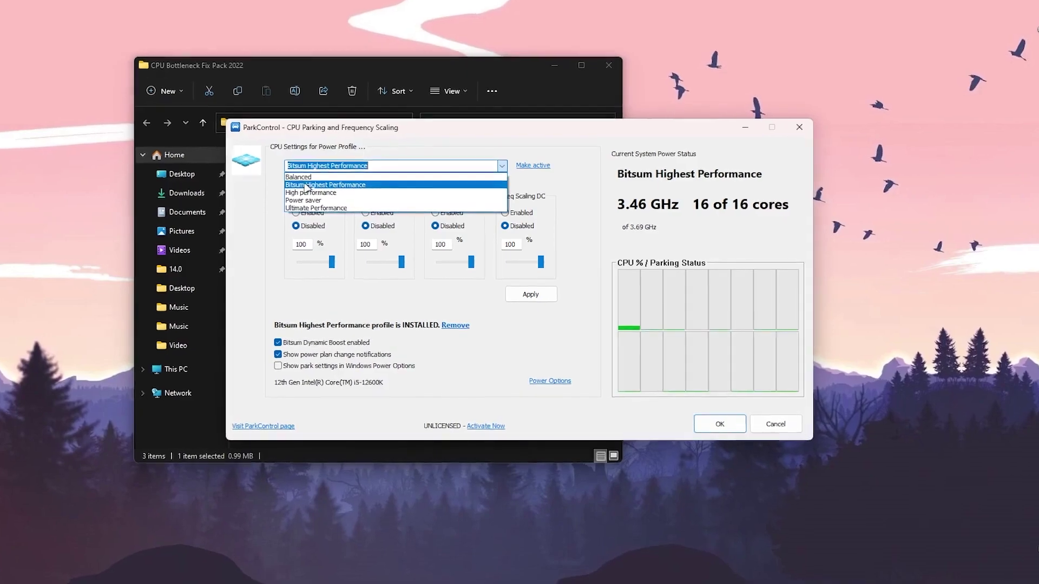
pyautogui.click(303, 185)
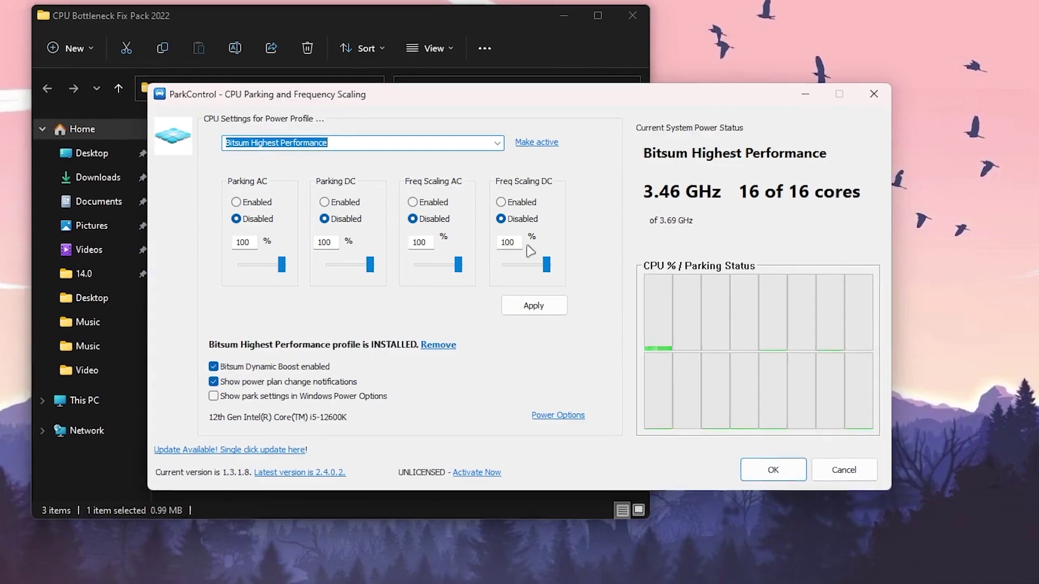
pyautogui.click(533, 307)
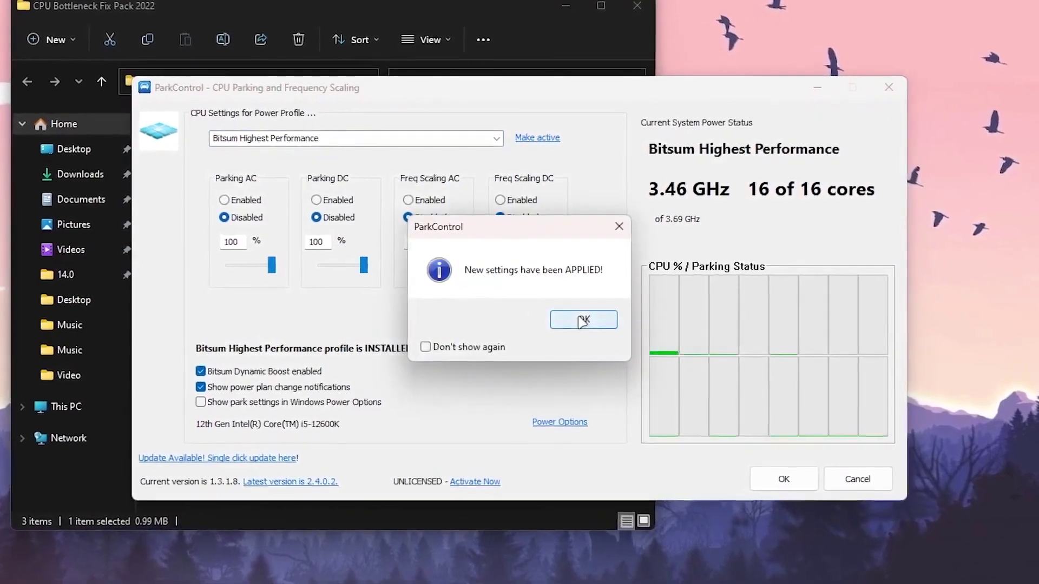
pyautogui.click(579, 316)
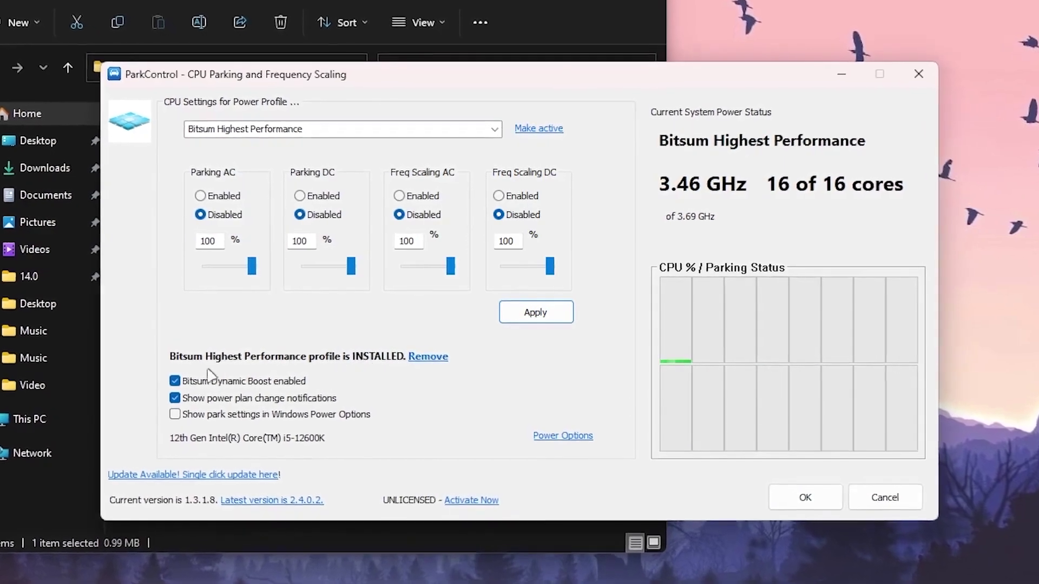
# Keep Bitsum Highest Performance as the Dynamic Boost idle profile, then close ParkControl.
pyautogui.click(238, 382)
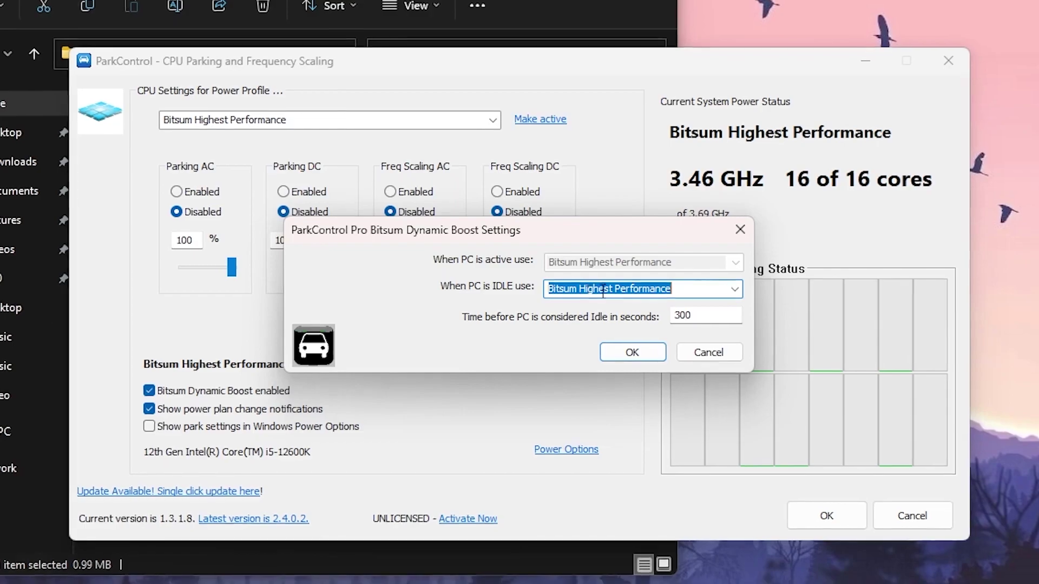
pyautogui.click(735, 289)
pyautogui.click(595, 323)
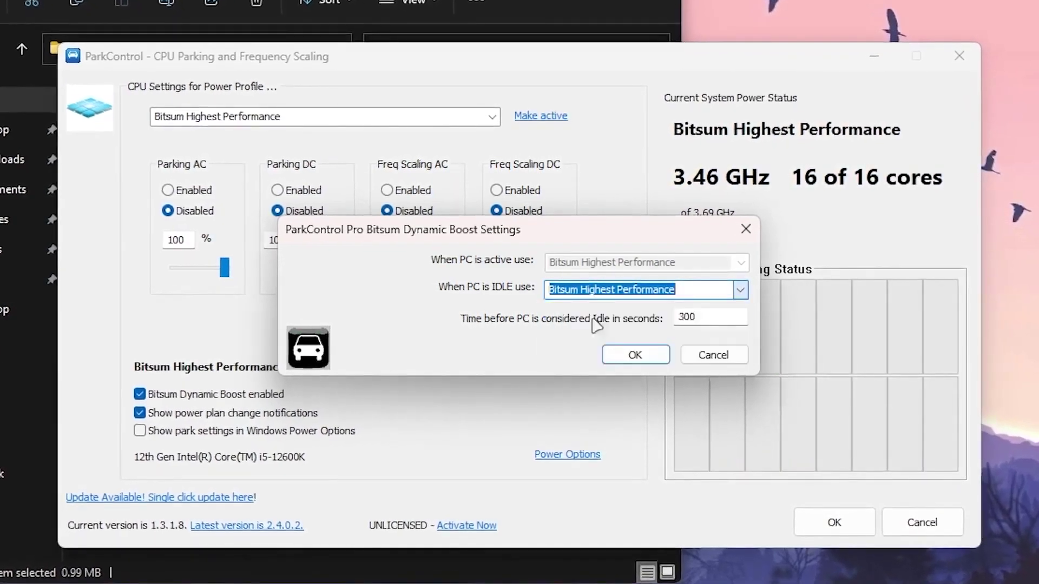
pyautogui.click(633, 354)
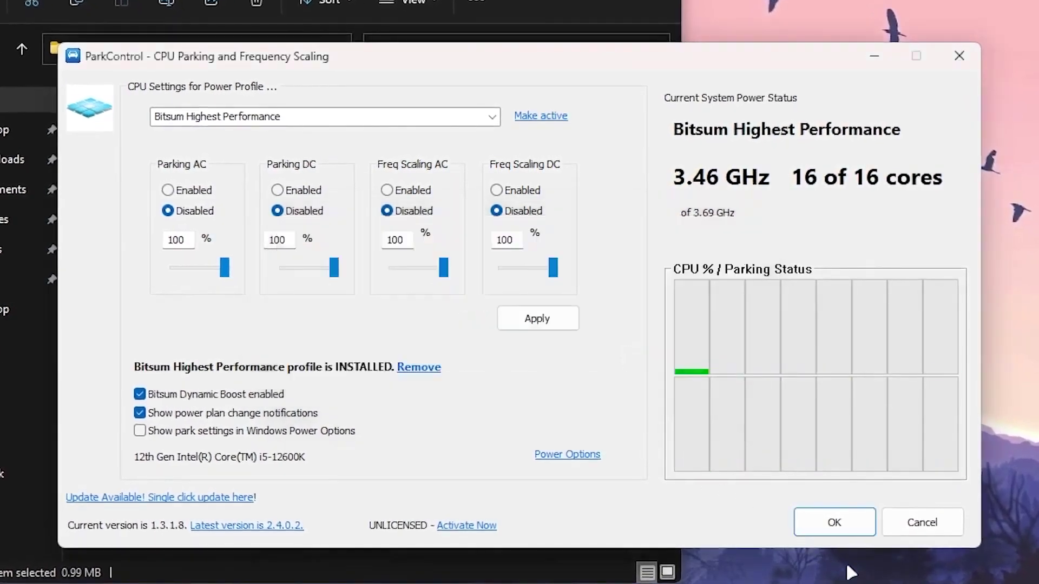
pyautogui.click(834, 522)
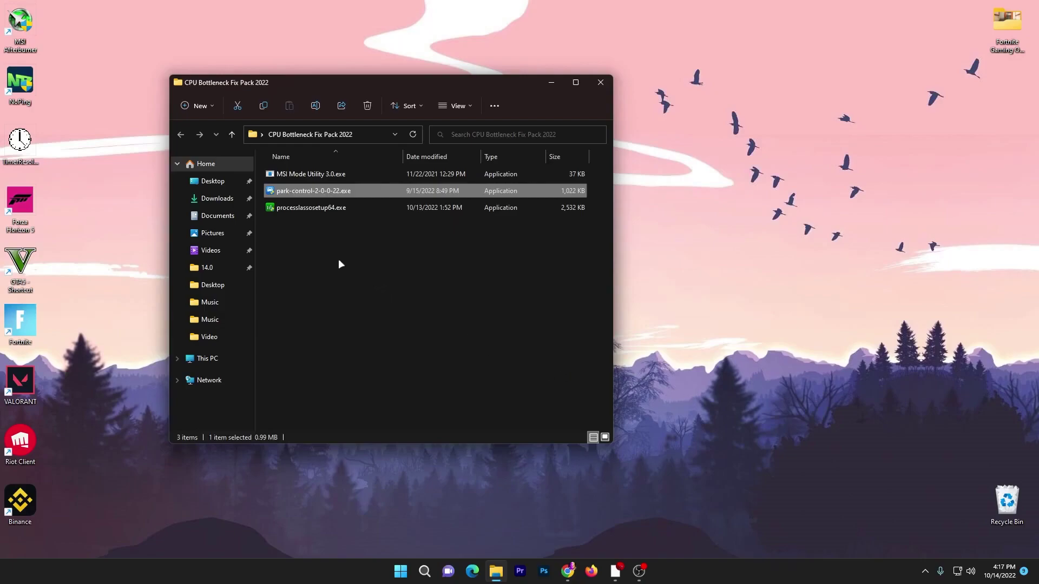
# Install Process Lasso with the default language, components and install location.
pyautogui.doubleClick(289, 211)
pyautogui.hotkey('alt', 'y')
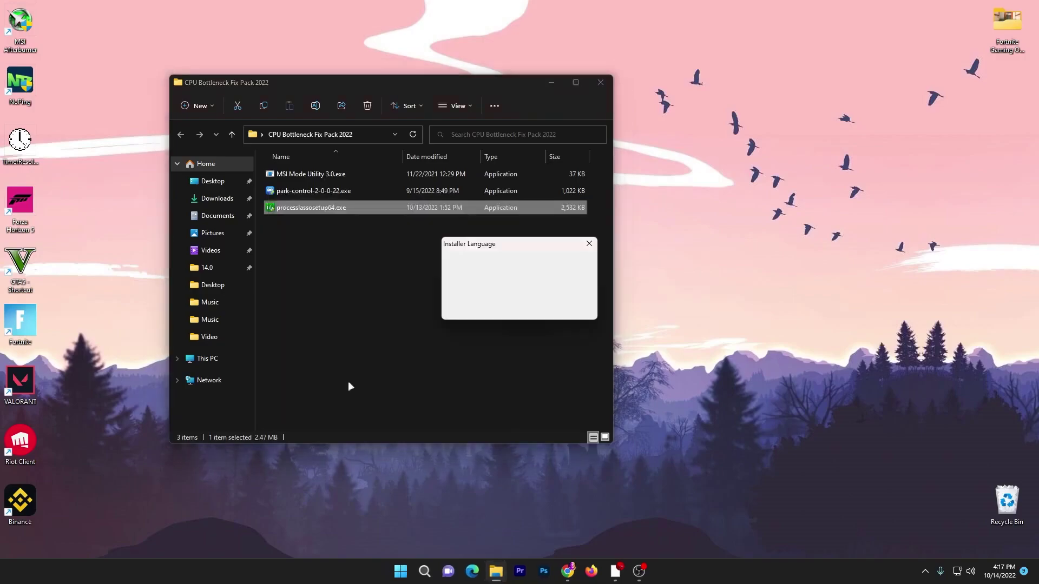
pyautogui.click(523, 309)
pyautogui.click(578, 370)
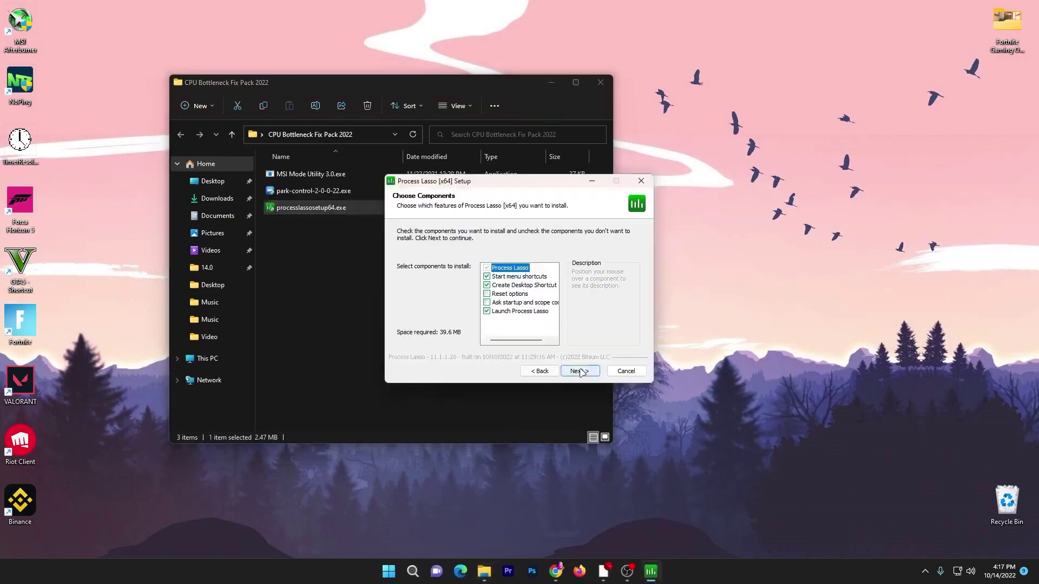
pyautogui.click(578, 370)
pyautogui.click(577, 371)
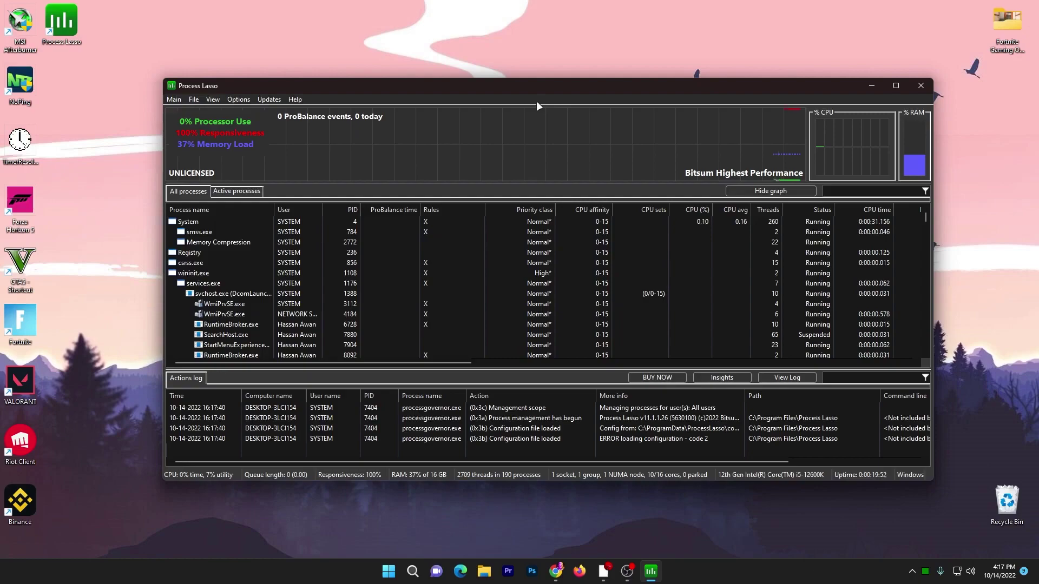
# Turn ProBalance off from Process Lasso's Main menu.
pyautogui.click(172, 100)
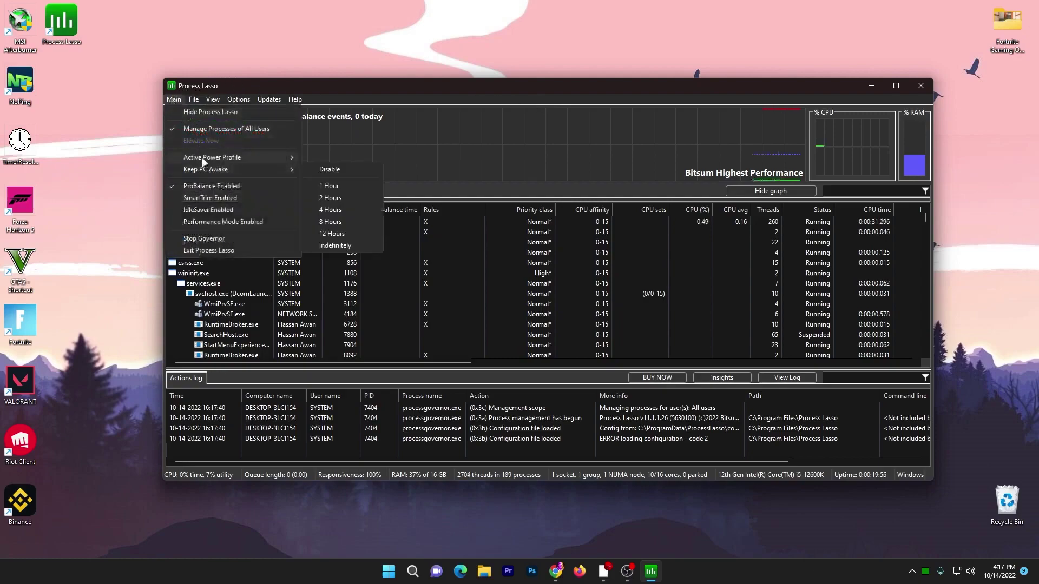
pyautogui.moveTo(202, 157)
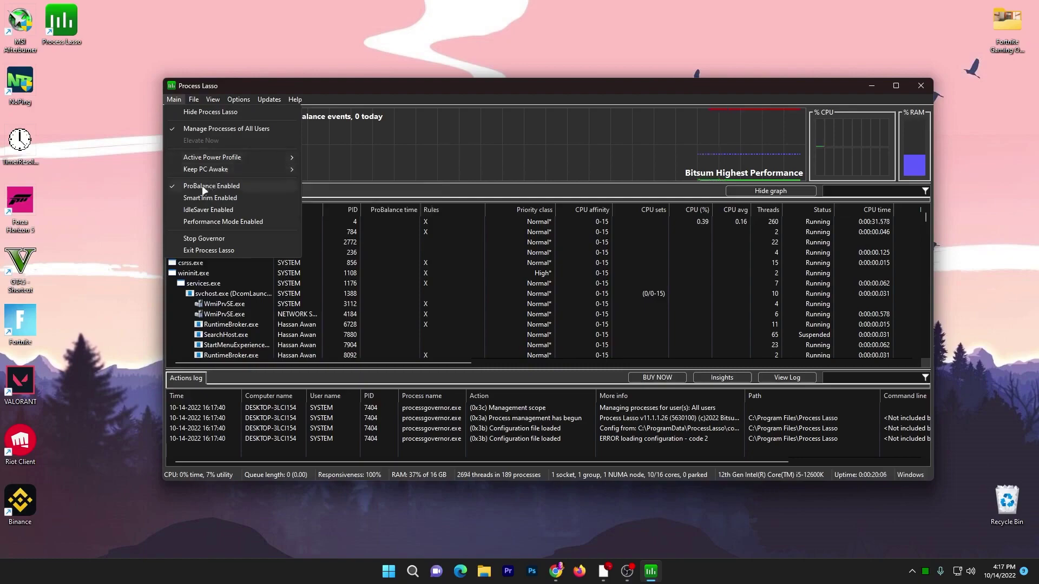
pyautogui.click(175, 187)
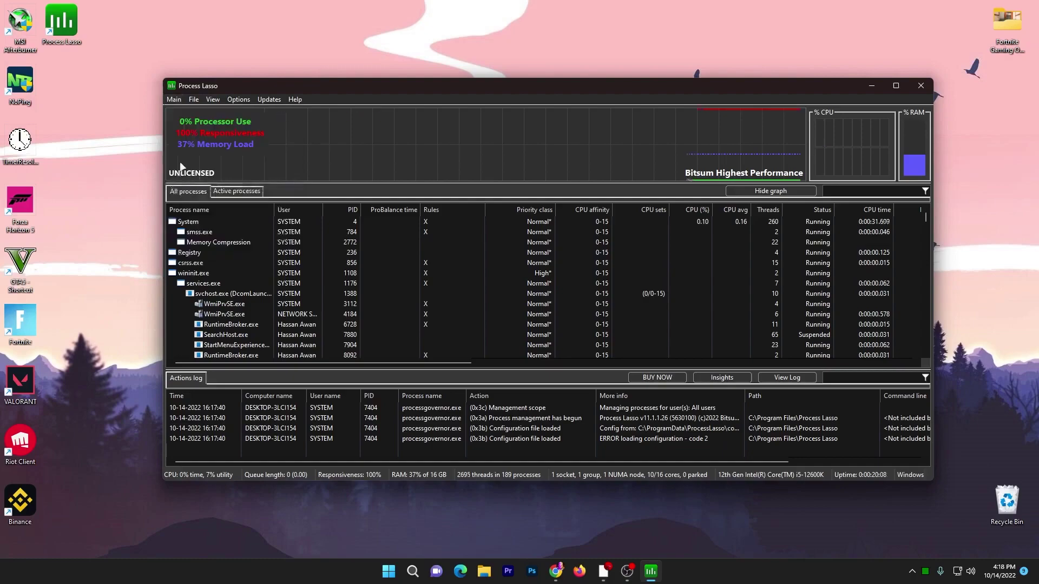
# Enable Performance Mode from the Main menu and review the remaining options.
pyautogui.click(174, 99)
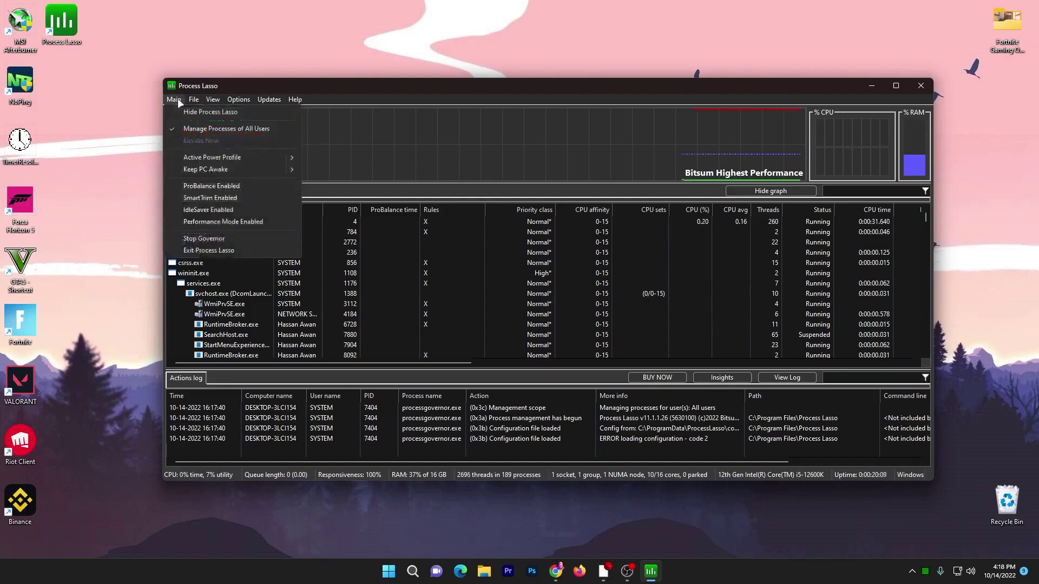
pyautogui.click(173, 222)
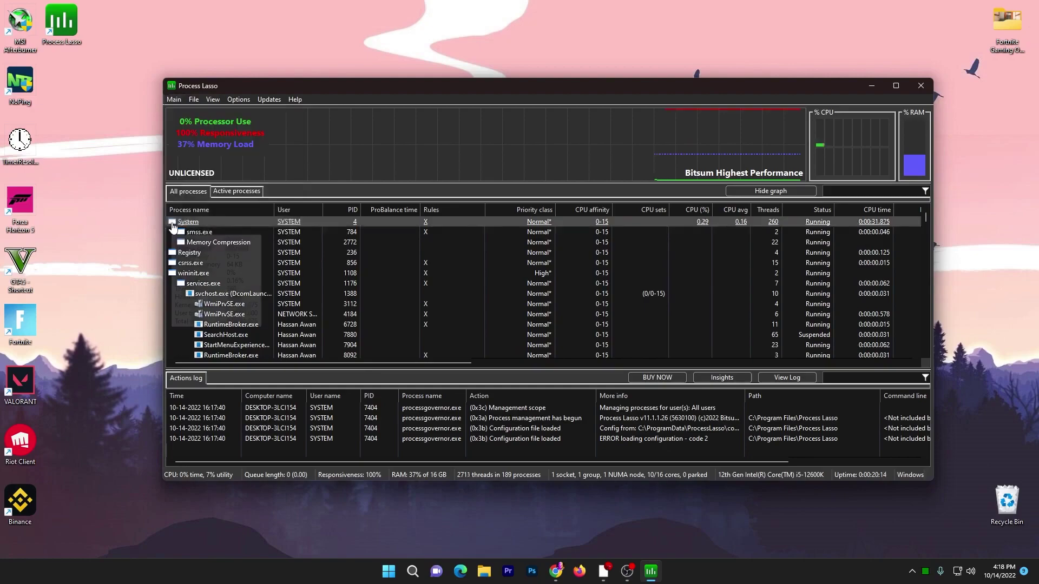
pyautogui.click(174, 99)
pyautogui.moveTo(245, 172)
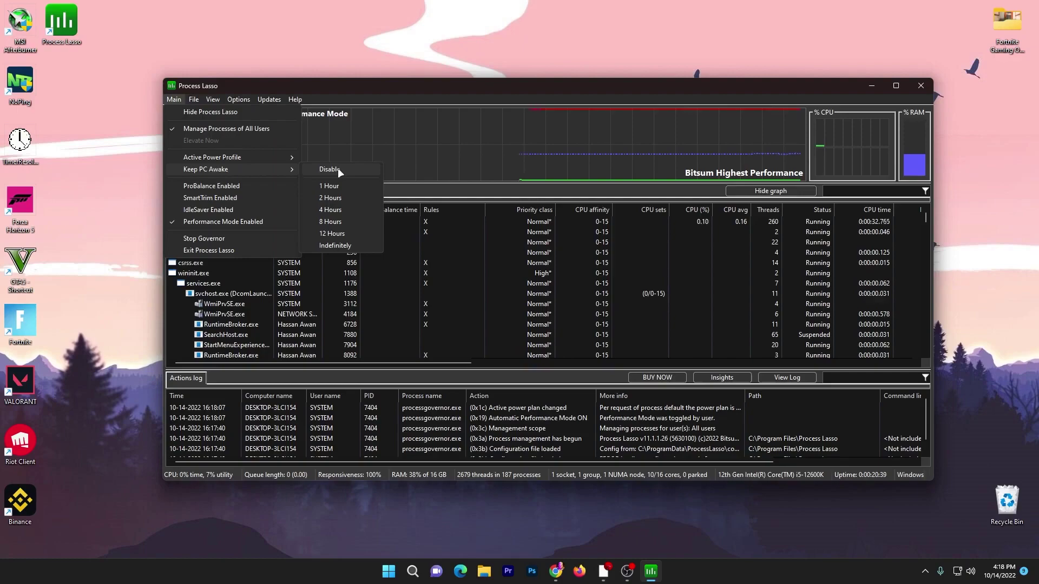
pyautogui.click(124, 217)
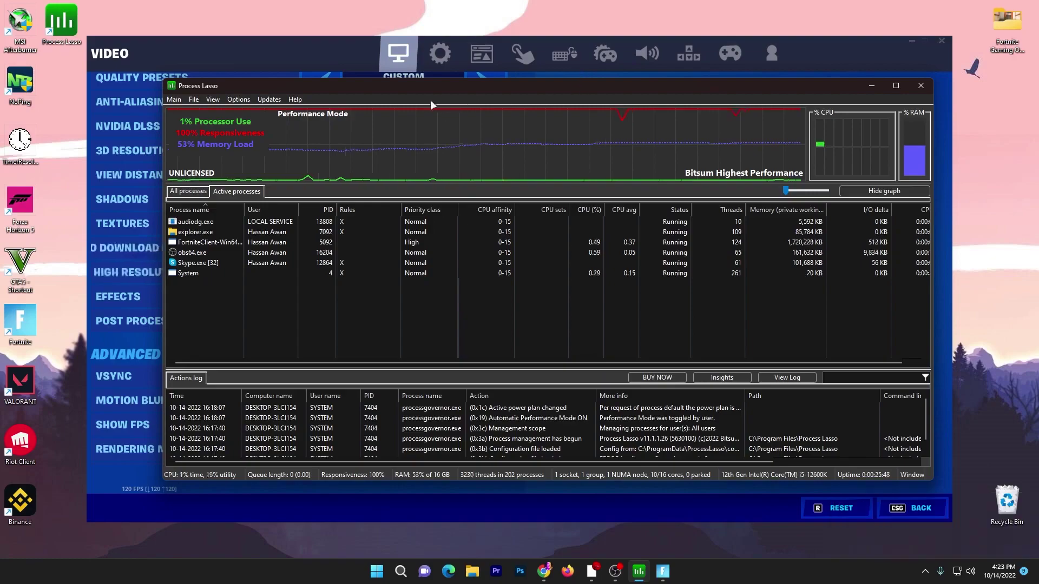
# Switch from the All processes tree to the Active processes list showing the Fortnite client.
pyautogui.click(178, 194)
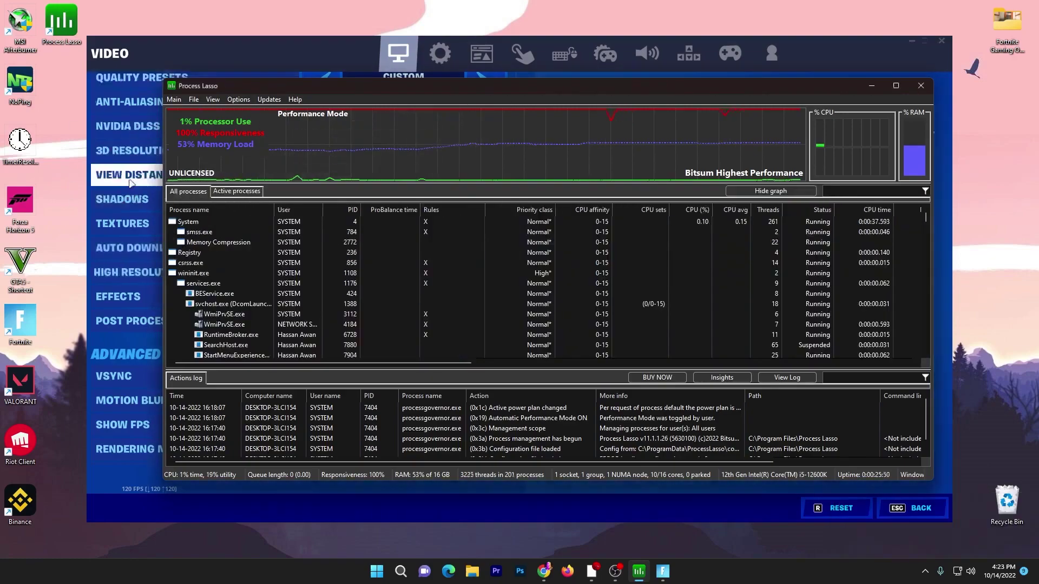
pyautogui.moveTo(200, 185)
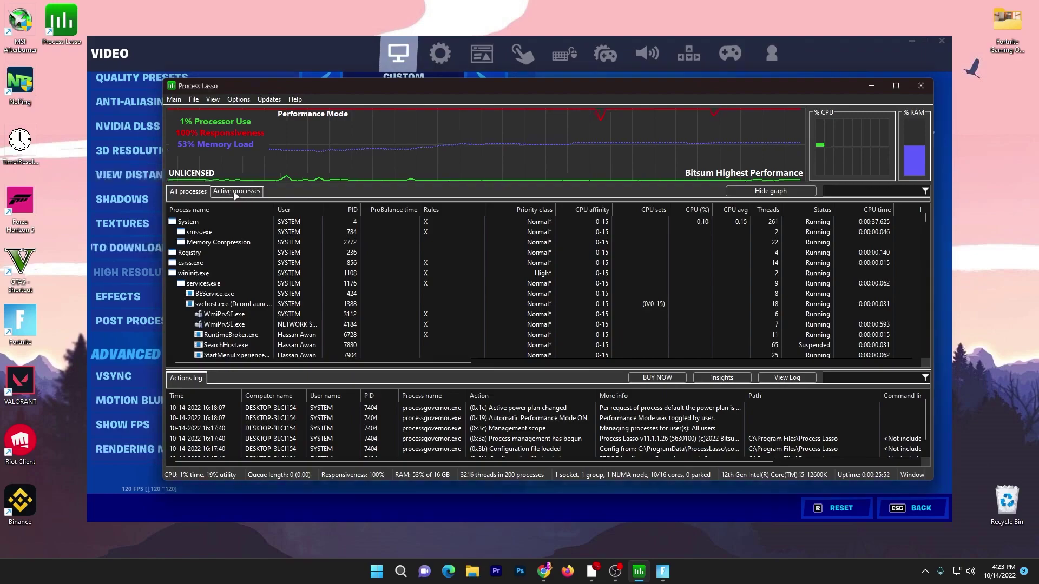
pyautogui.click(236, 193)
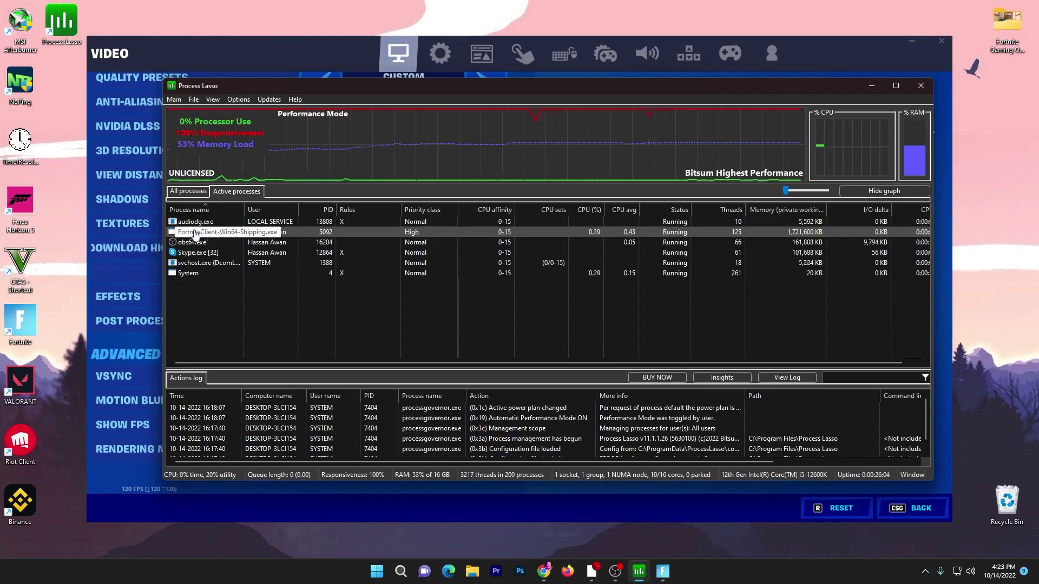
# Give FortniteClient-Win64-Shipping.exe an Always Real-time CPU priority rule, accepting the warning.
pyautogui.rightClick(193, 232)
pyautogui.moveTo(229, 238)
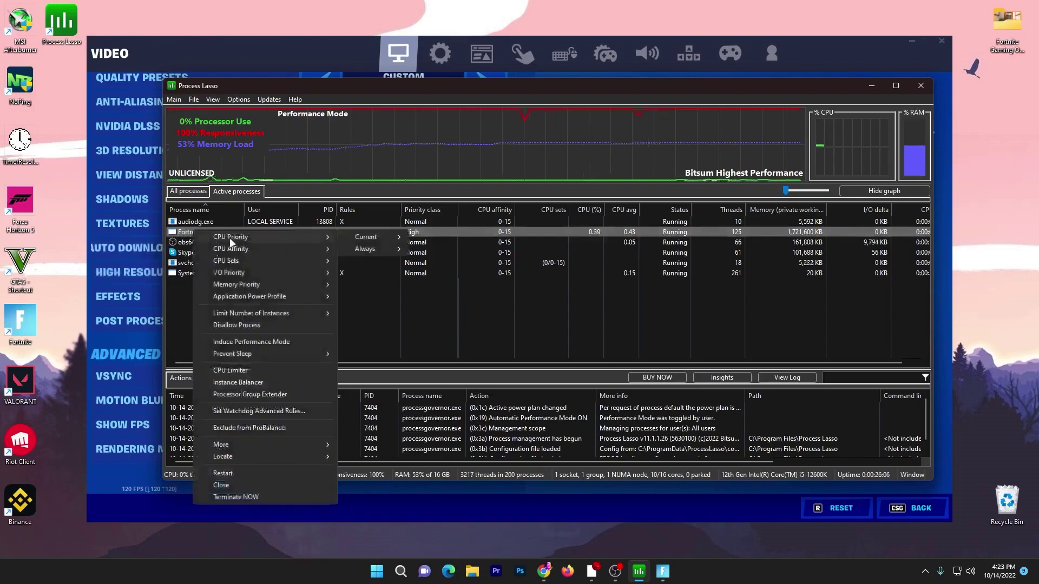
pyautogui.moveTo(374, 245)
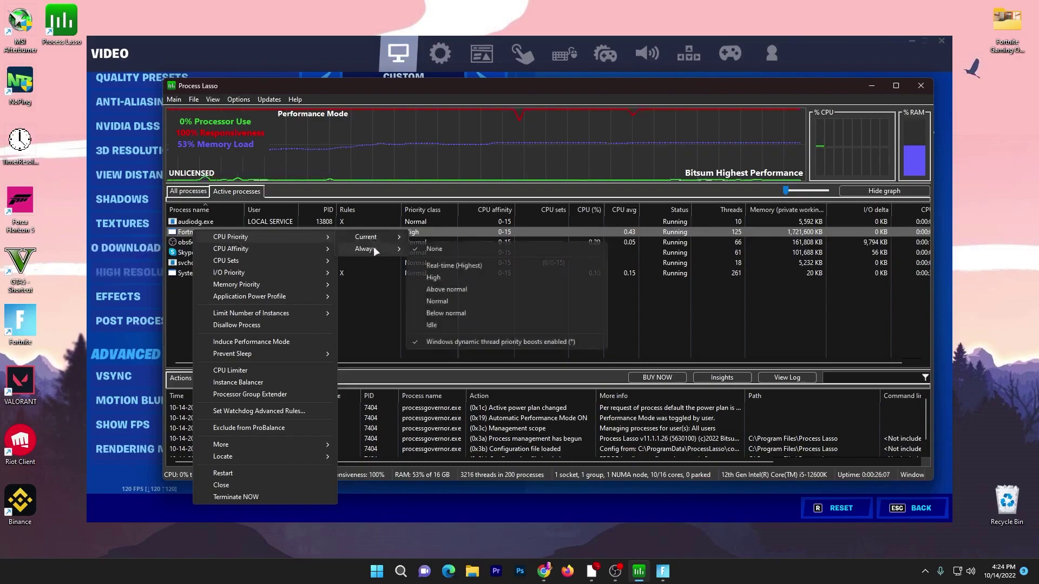
pyautogui.click(421, 267)
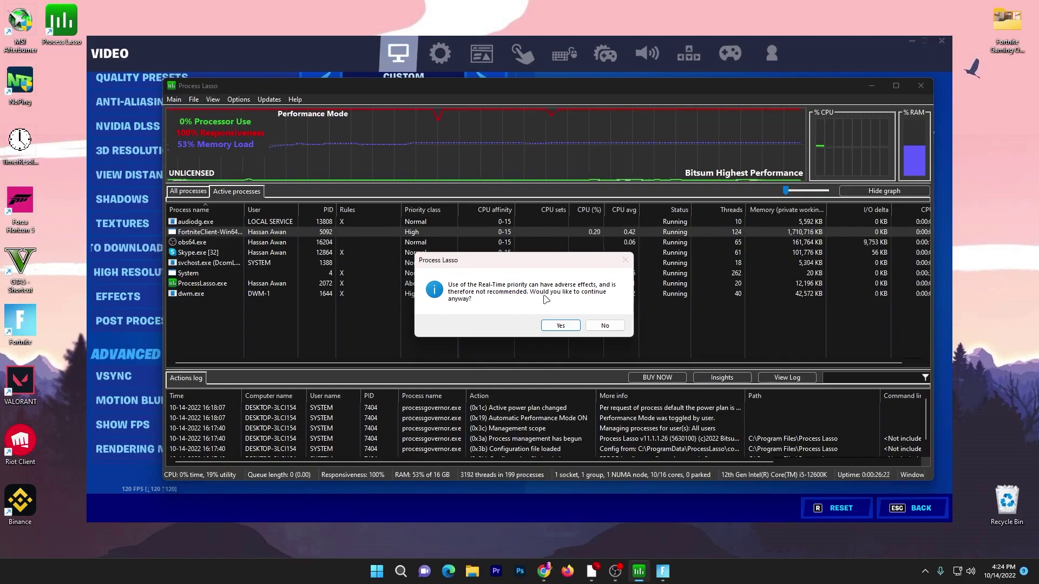
pyautogui.click(560, 326)
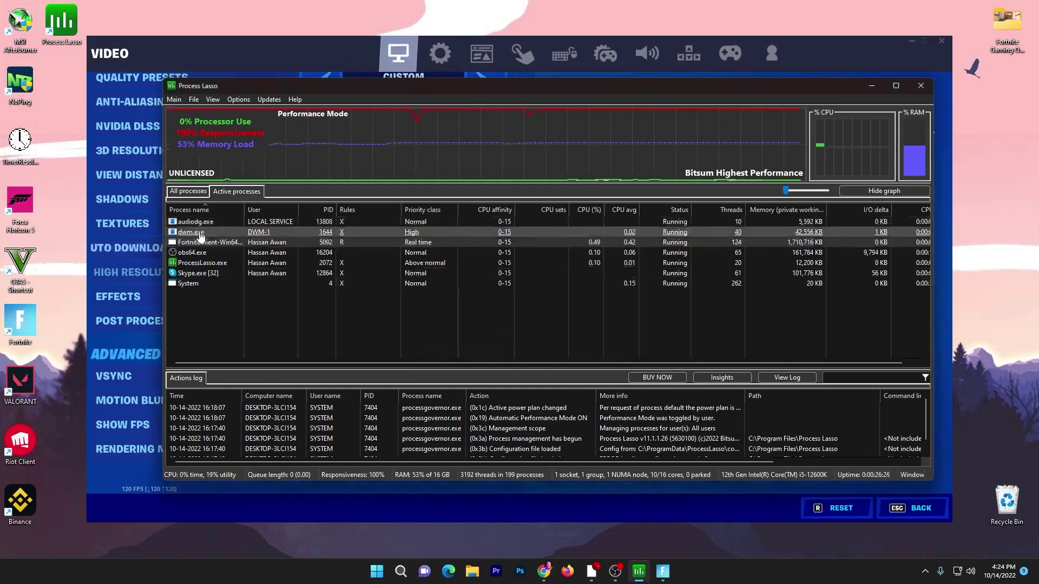
# Change the Fortnite client's persistent CPU priority rule to Always High.
pyautogui.rightClick(198, 242)
pyautogui.moveTo(238, 250)
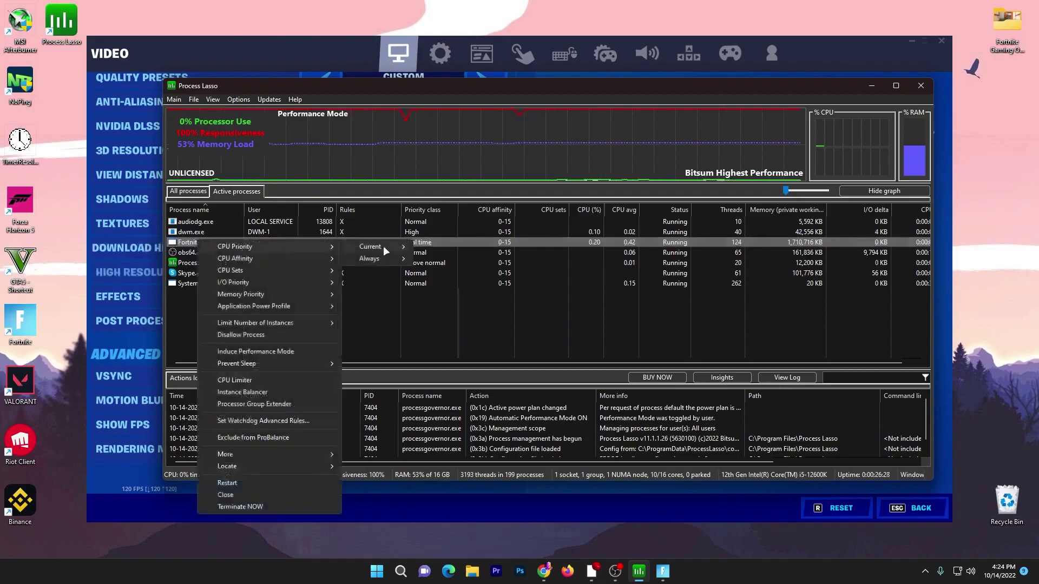
pyautogui.moveTo(375, 258)
pyautogui.click(438, 288)
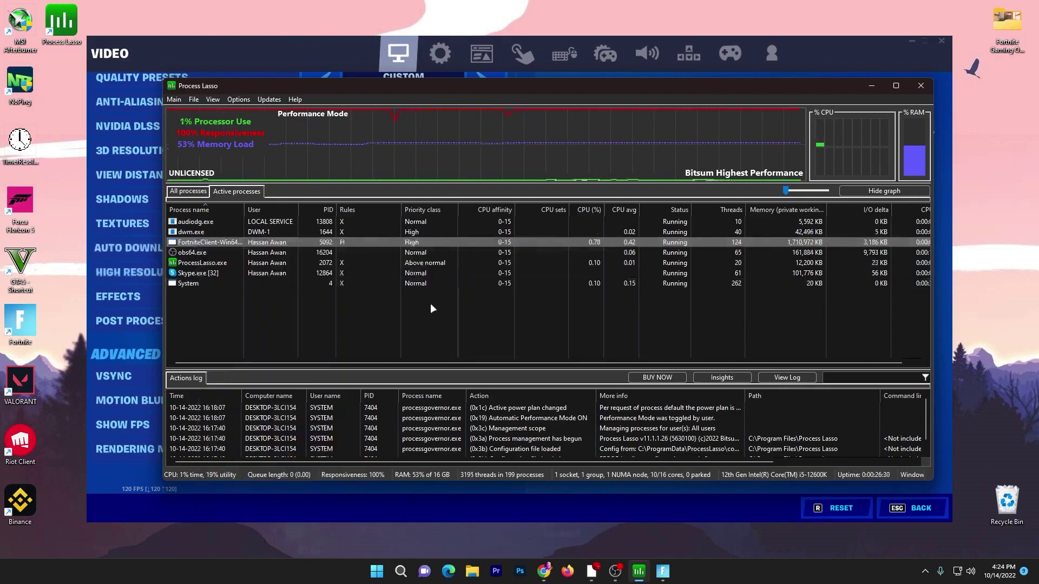
# Keep the Fortnite client's affinity on all CPUs 0–15 and set its I/O priority to Always High.
pyautogui.rightClick(199, 241)
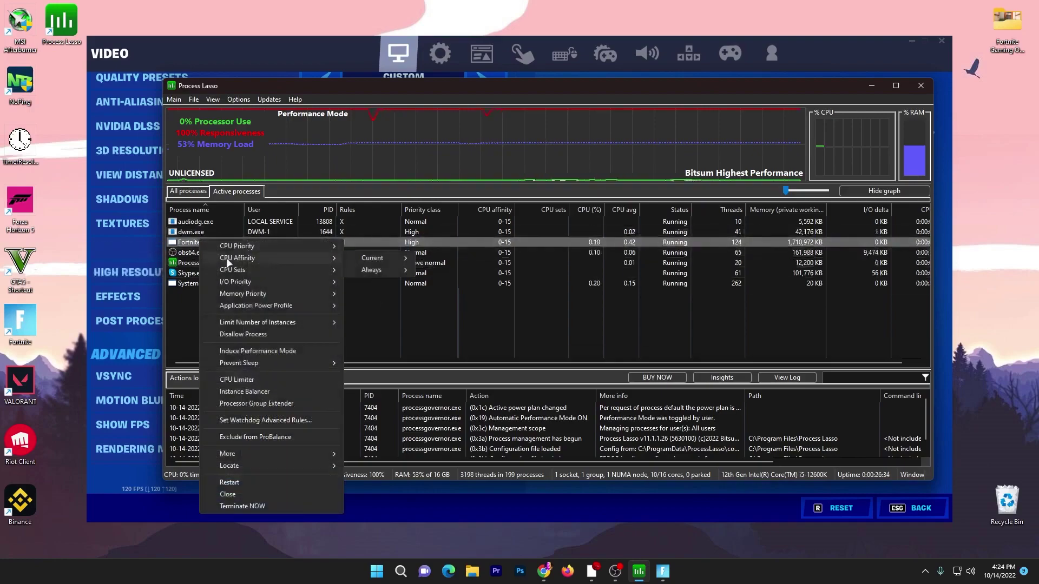
pyautogui.moveTo(238, 259)
pyautogui.moveTo(379, 270)
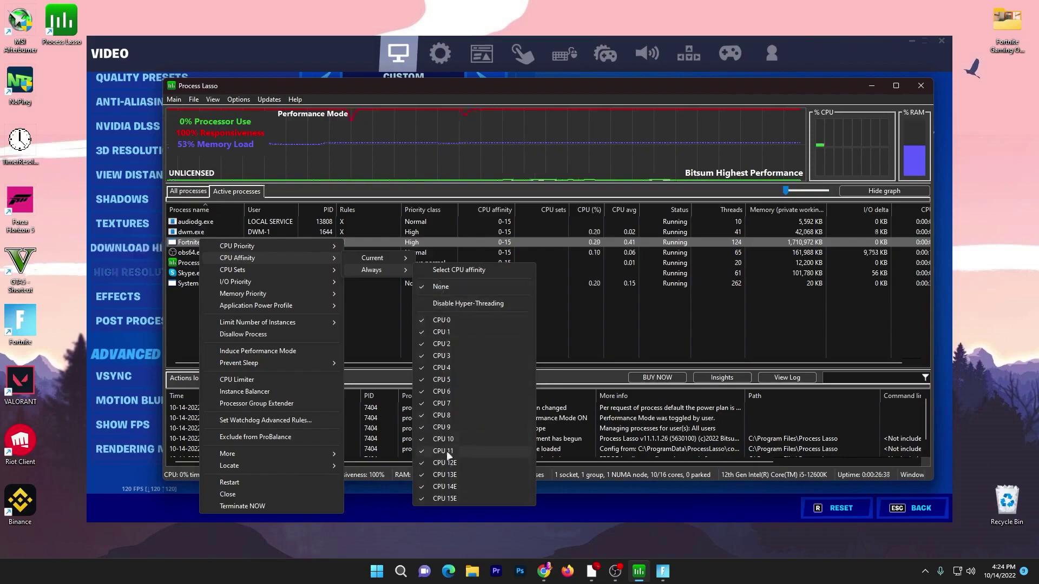
pyautogui.moveTo(238, 280)
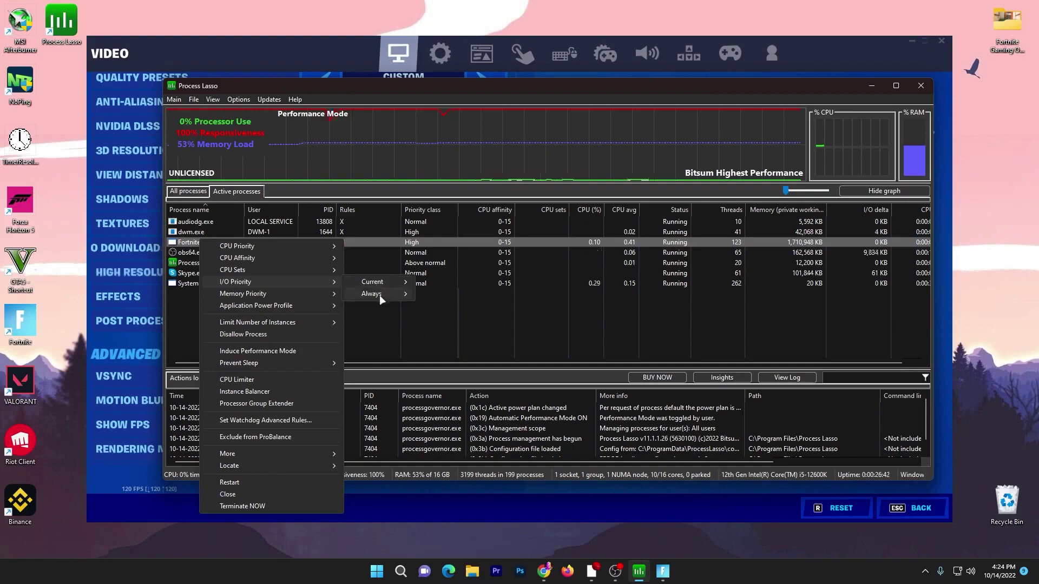
pyautogui.moveTo(378, 294)
pyautogui.click(441, 324)
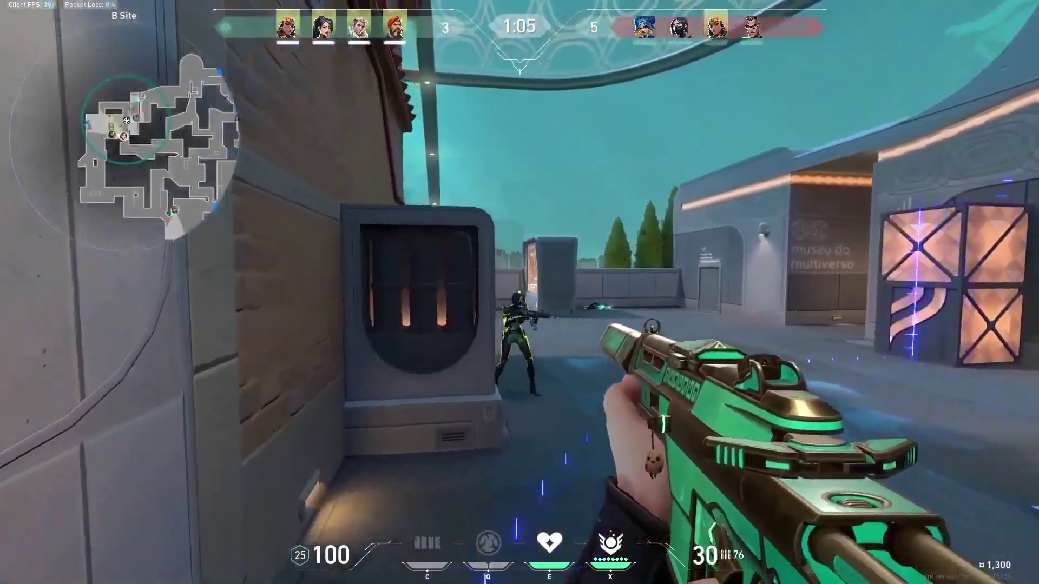
# Shoot the enemy near the wall at B site until eliminated, then reload the weapon.
pyautogui.click(520, 292)
pyautogui.click(520, 292)
pyautogui.press('r')
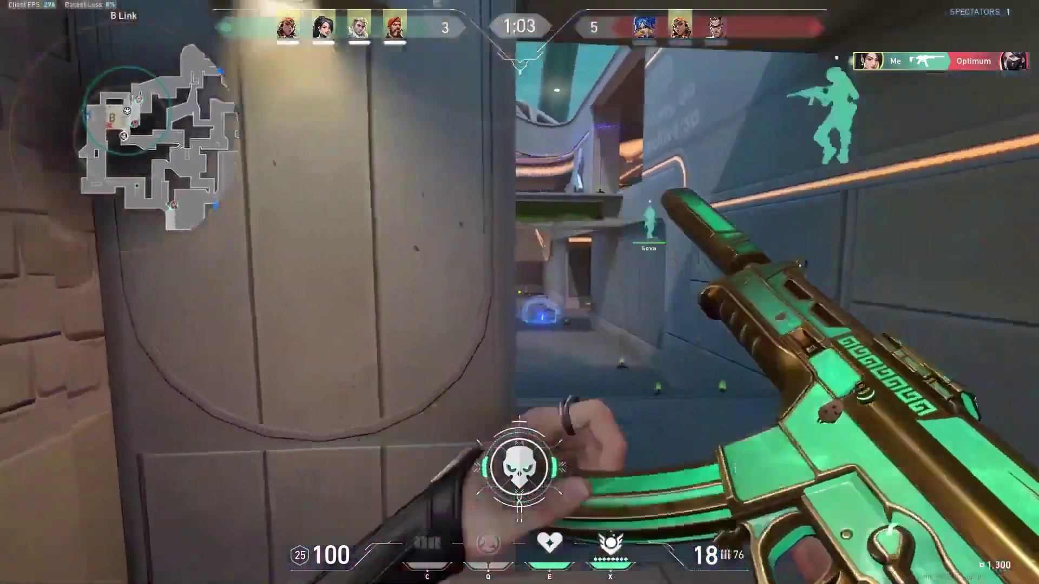